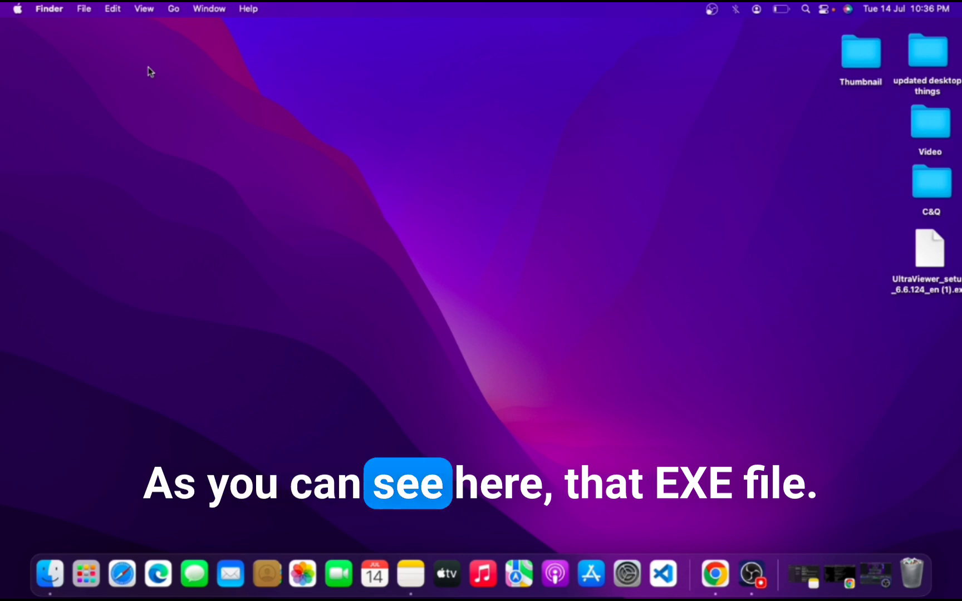
- Try to open the UltraViewer_setup_6.6.124_en (1).exe file on the desktop and dismiss the alert
{"action": "left_click_drag", "start_coordinate": [926, 257], "coordinate": [874, 168]}
{"action": "double_click", "coordinate": [875, 168]}
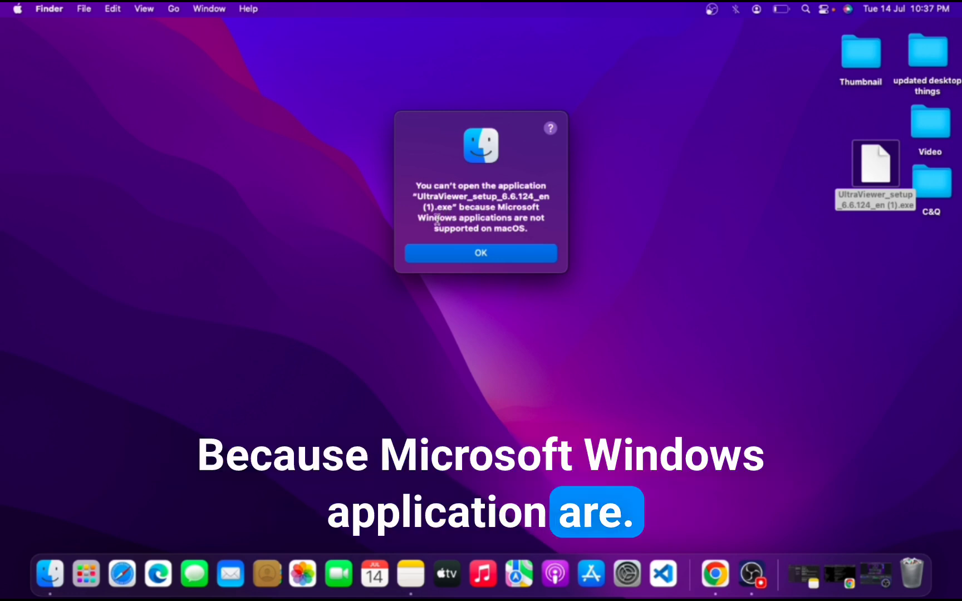
{"action": "left_click", "coordinate": [479, 254]}
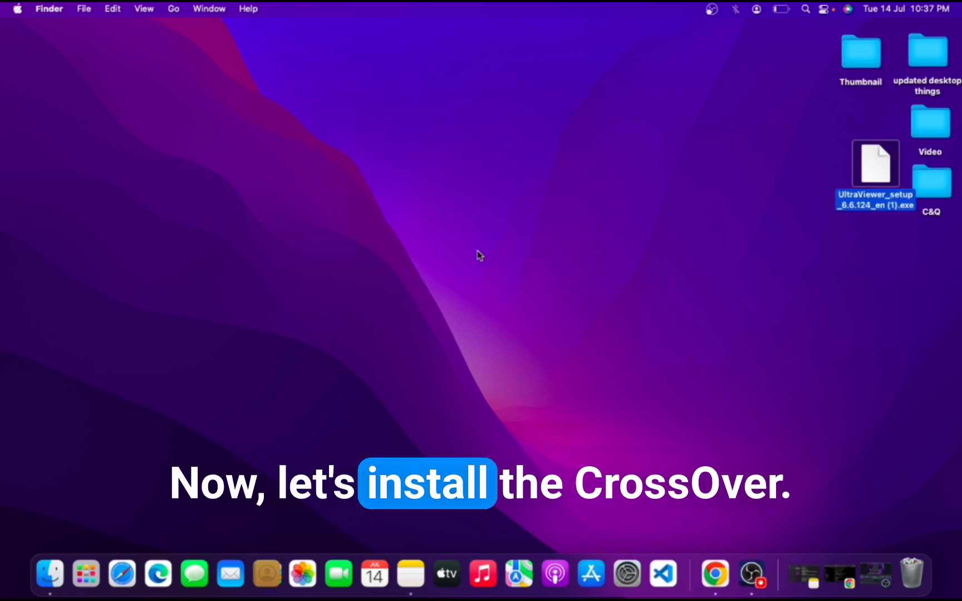
{"action": "left_click", "coordinate": [477, 251]}
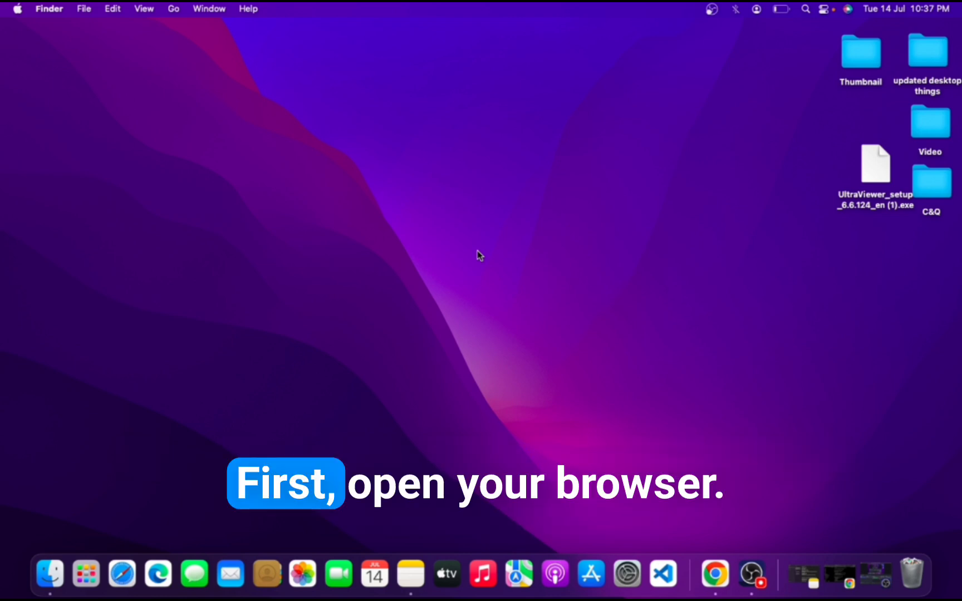
- Switch to Safari and search the web for "crossover for mac"
{"action": "left_click", "coordinate": [124, 570]}
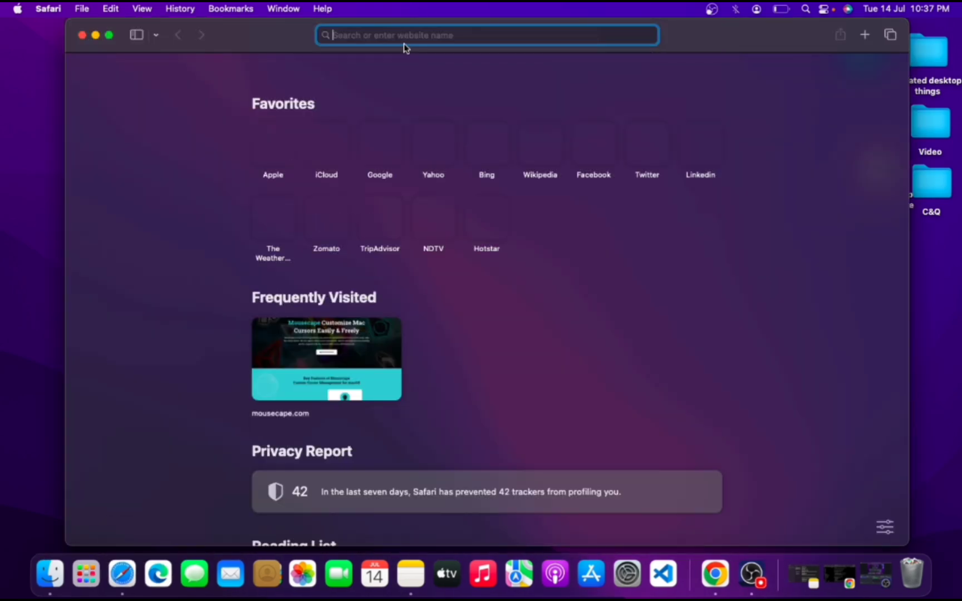
{"action": "type", "text": "cr"}
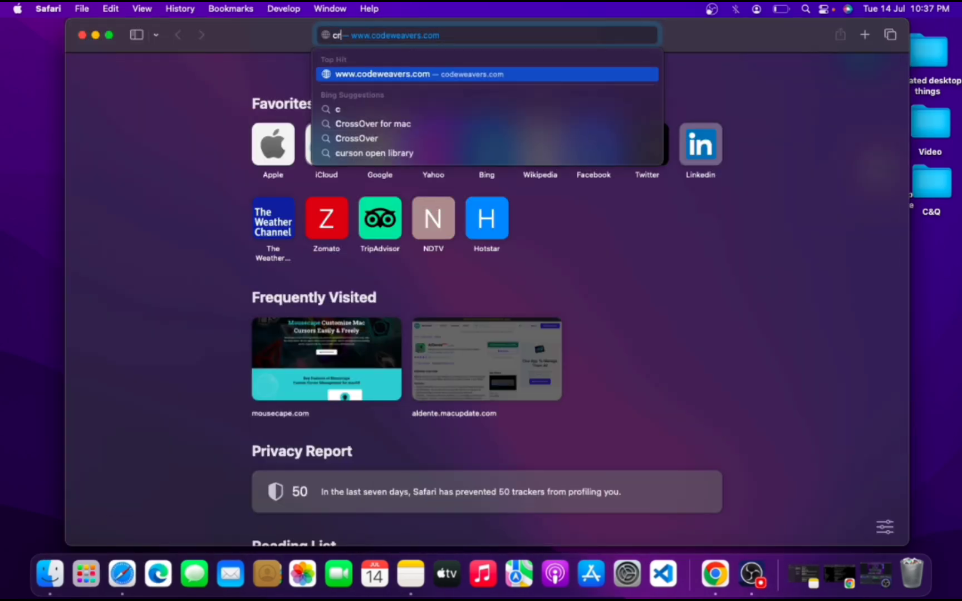
{"action": "type", "text": "ossov"}
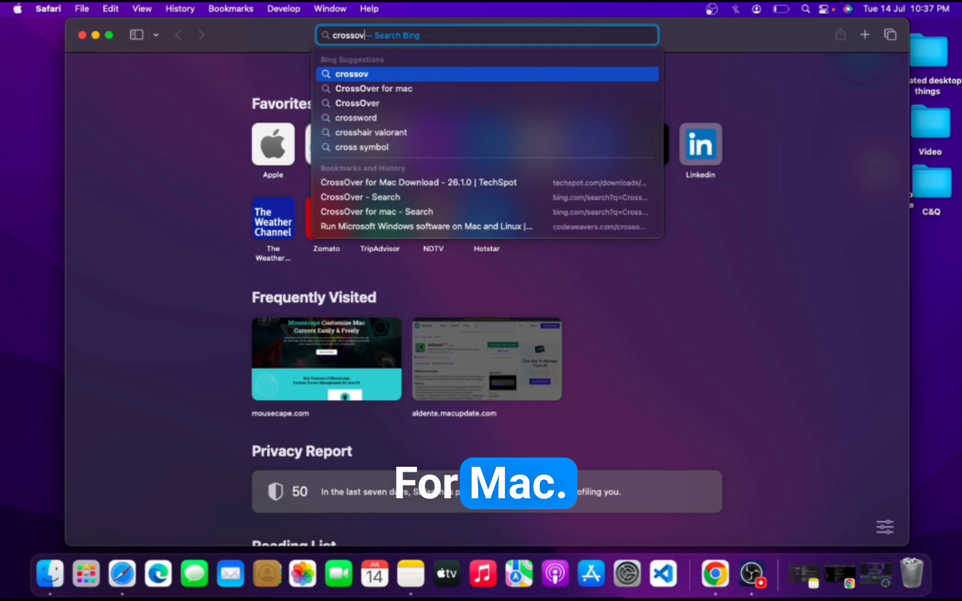
{"action": "type", "text": "er for m"}
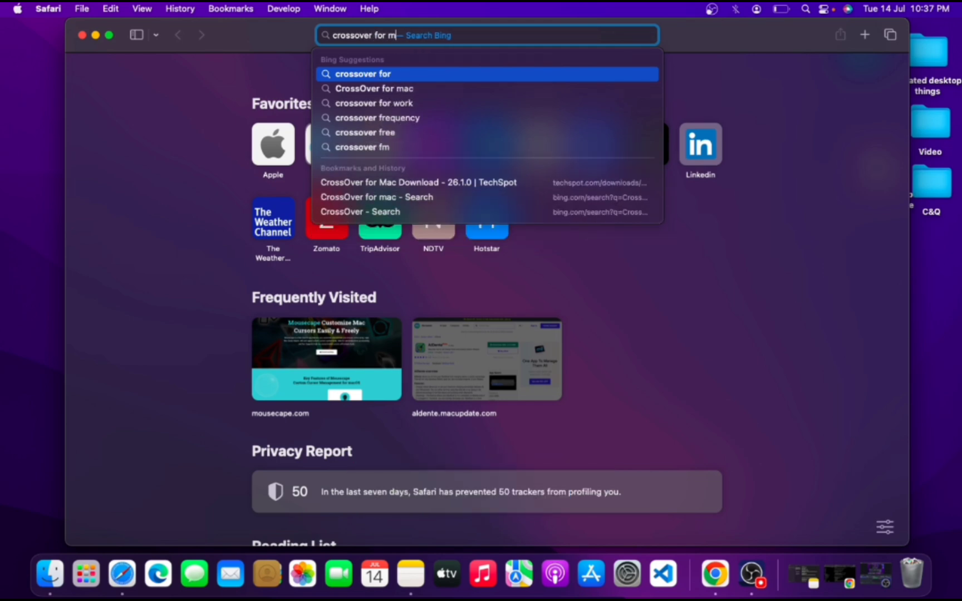
{"action": "type", "text": "ac"}
{"action": "key", "text": "Return"}
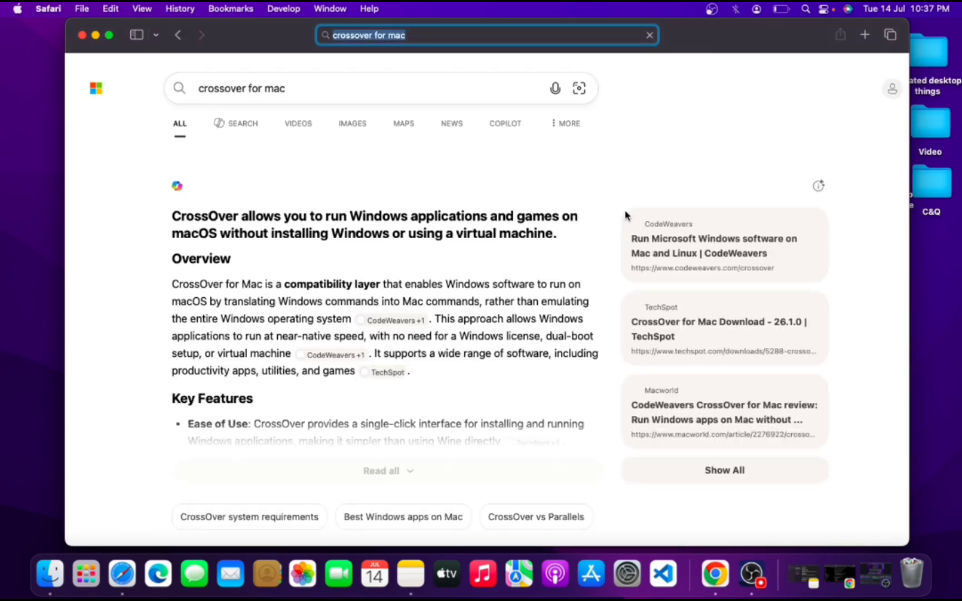
- Open the TechSpot "CrossOver for Mac Download" page from the search results
{"action": "scroll", "coordinate": [628, 217], "scroll_direction": "down", "scroll_amount": 10}
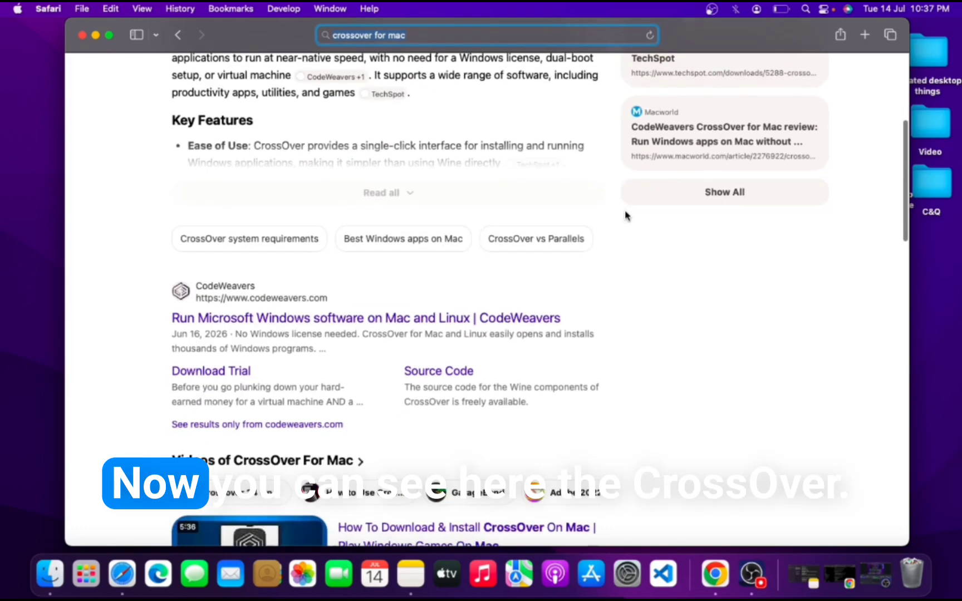
{"action": "scroll", "coordinate": [625, 215], "scroll_direction": "down", "scroll_amount": 5}
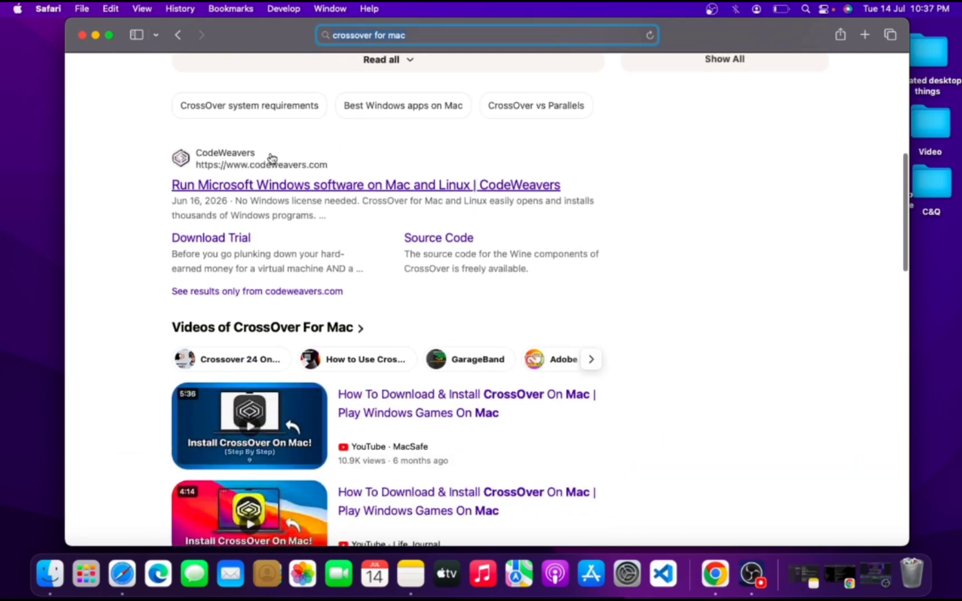
{"action": "scroll", "coordinate": [271, 159], "scroll_direction": "down", "scroll_amount": 12}
{"action": "scroll", "coordinate": [245, 167], "scroll_direction": "up", "scroll_amount": 3}
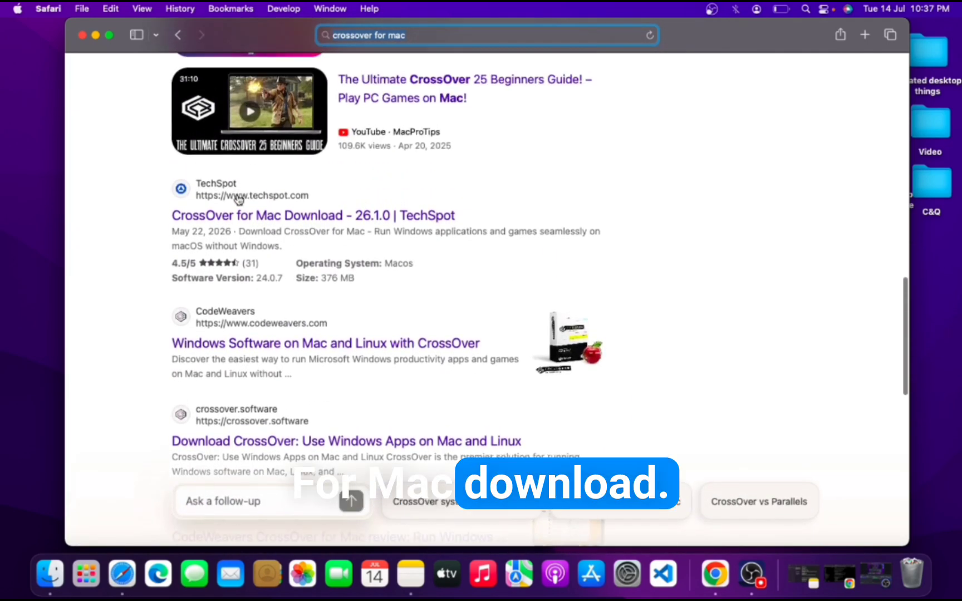
{"action": "left_click", "coordinate": [287, 219]}
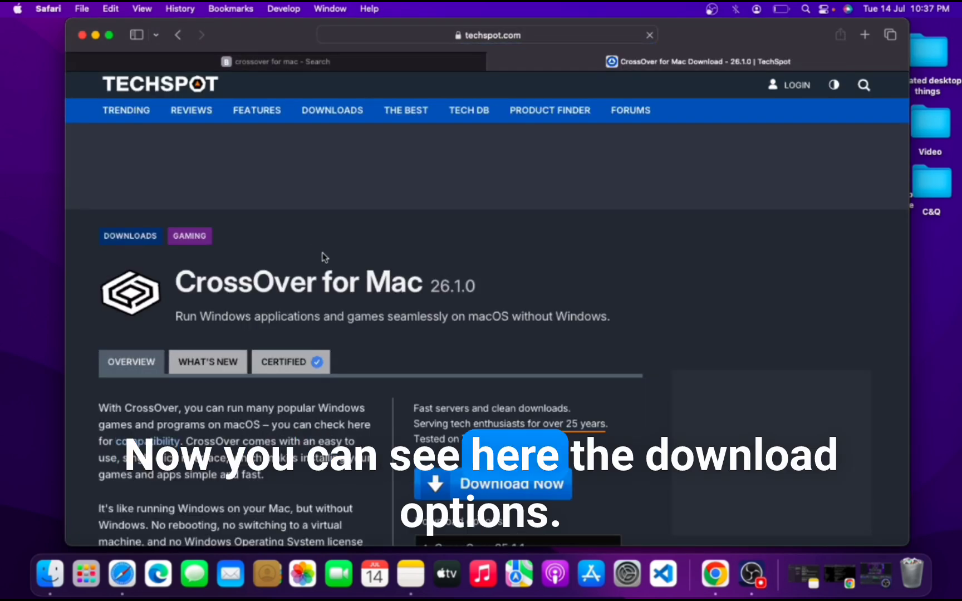
- Download CrossOver 25.1.1 from the TechSpot download options, show the download's progress and close the pop-up ad
{"action": "scroll", "coordinate": [324, 257], "scroll_direction": "down", "scroll_amount": 3}
{"action": "scroll", "coordinate": [325, 257], "scroll_direction": "down", "scroll_amount": 3}
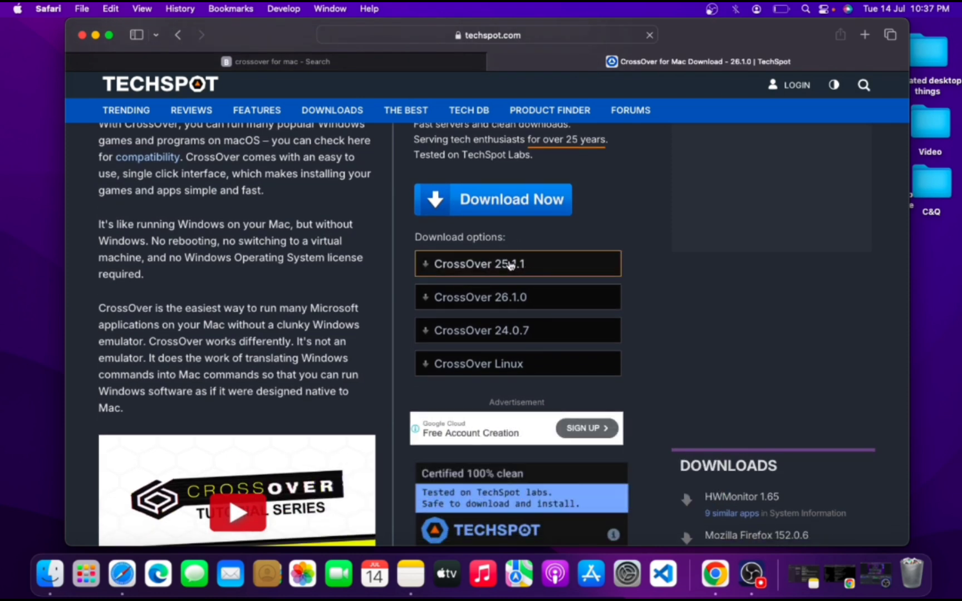
{"action": "left_click", "coordinate": [475, 266]}
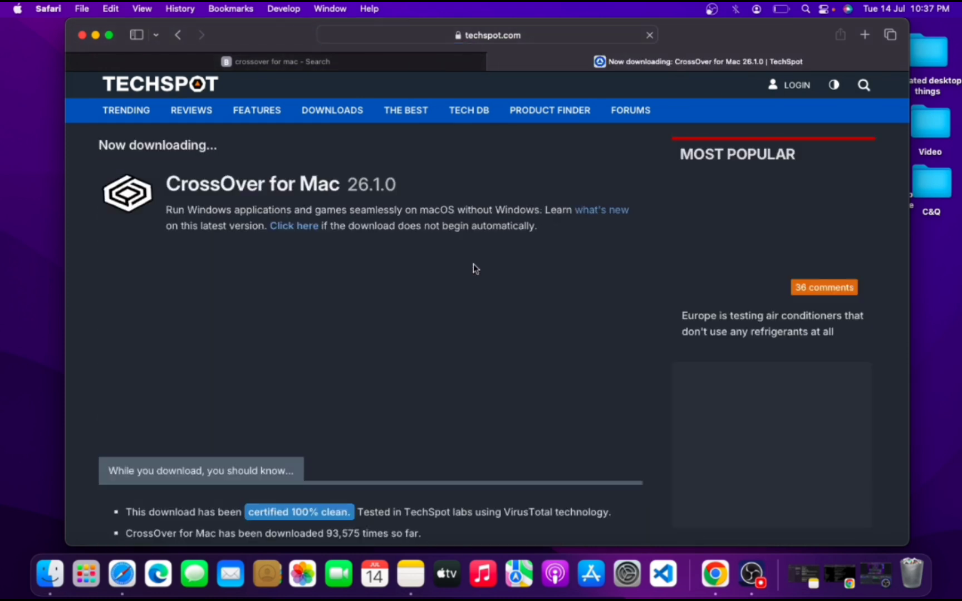
{"action": "scroll", "coordinate": [474, 268], "scroll_direction": "down", "scroll_amount": 1}
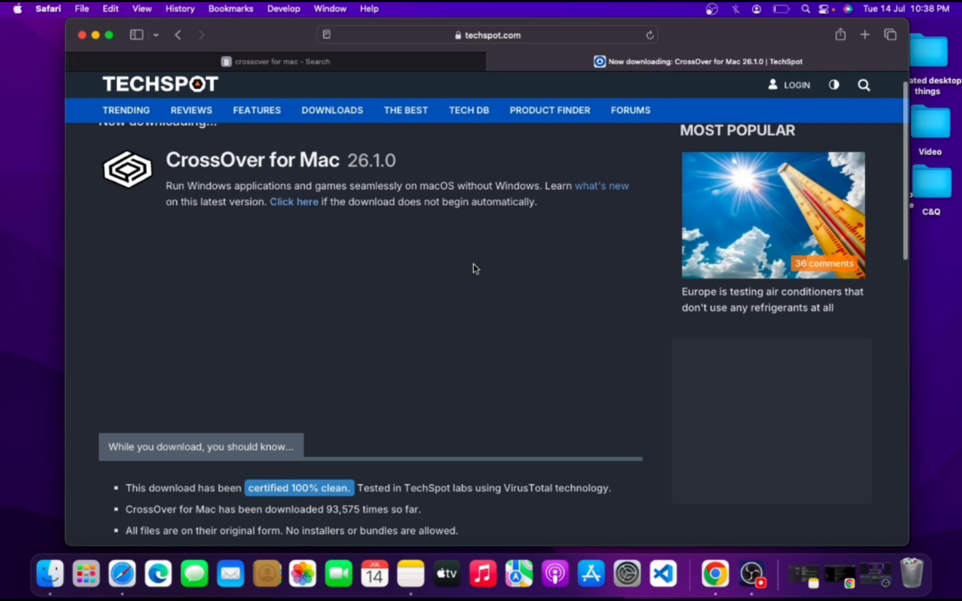
{"action": "scroll", "coordinate": [473, 268], "scroll_direction": "up", "scroll_amount": 1}
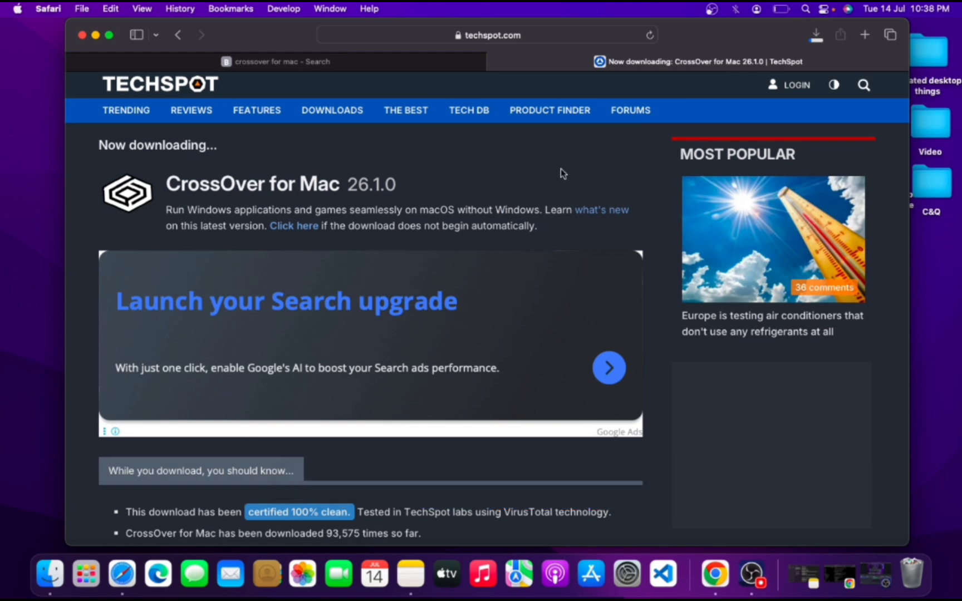
{"action": "left_click", "coordinate": [817, 35]}
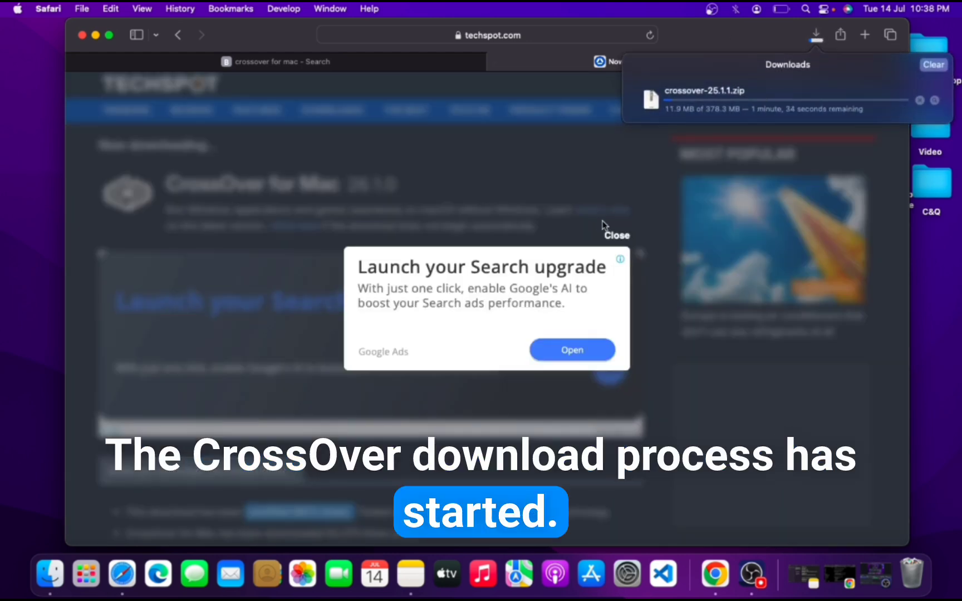
{"action": "left_click", "coordinate": [631, 238]}
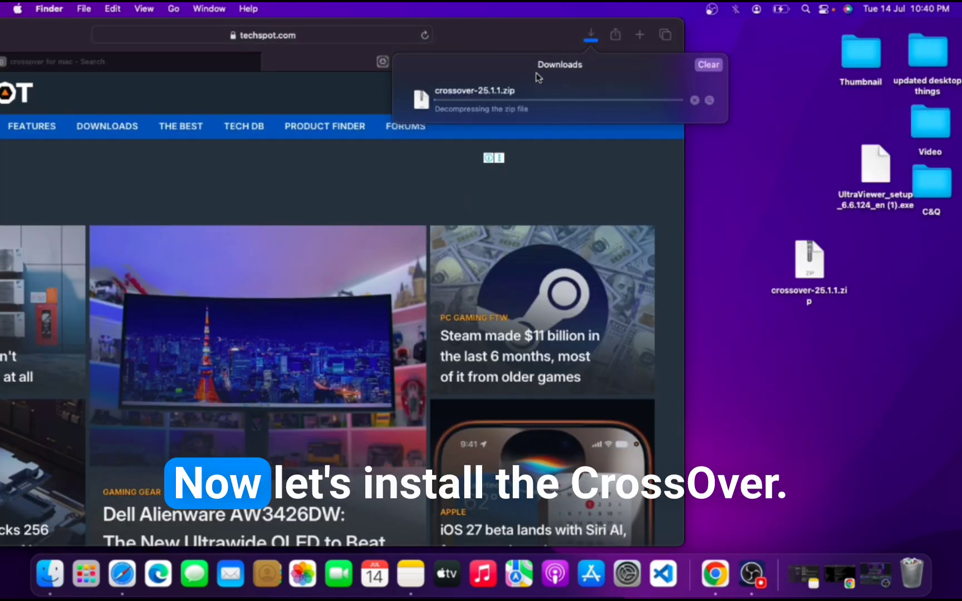
- Minimize the browser window and extract crossover-25.1.1.zip on the desktop
{"action": "left_click_drag", "start_coordinate": [505, 45], "coordinate": [710, 41]}
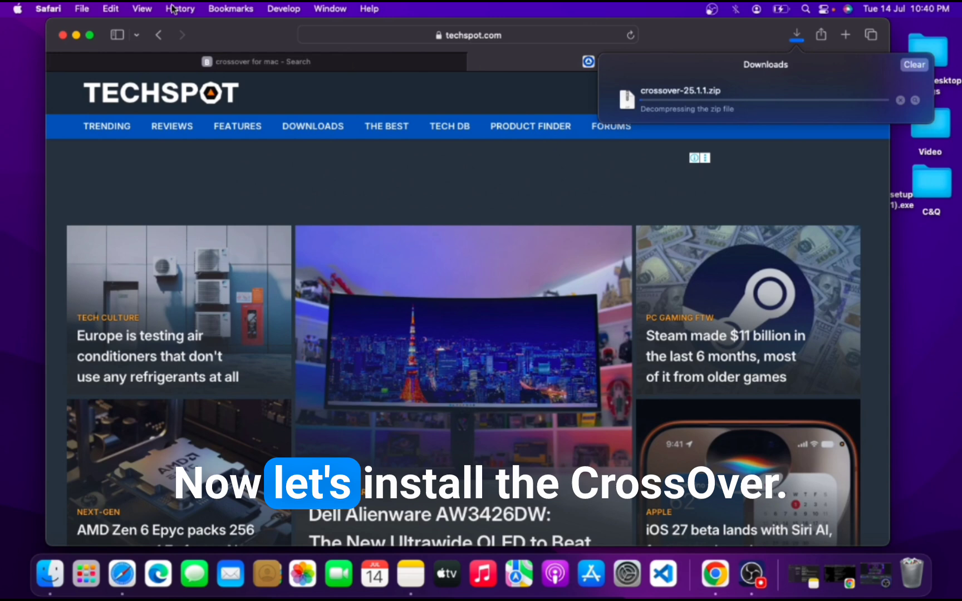
{"action": "left_click", "coordinate": [78, 35]}
{"action": "left_click_drag", "start_coordinate": [807, 259], "coordinate": [800, 120]}
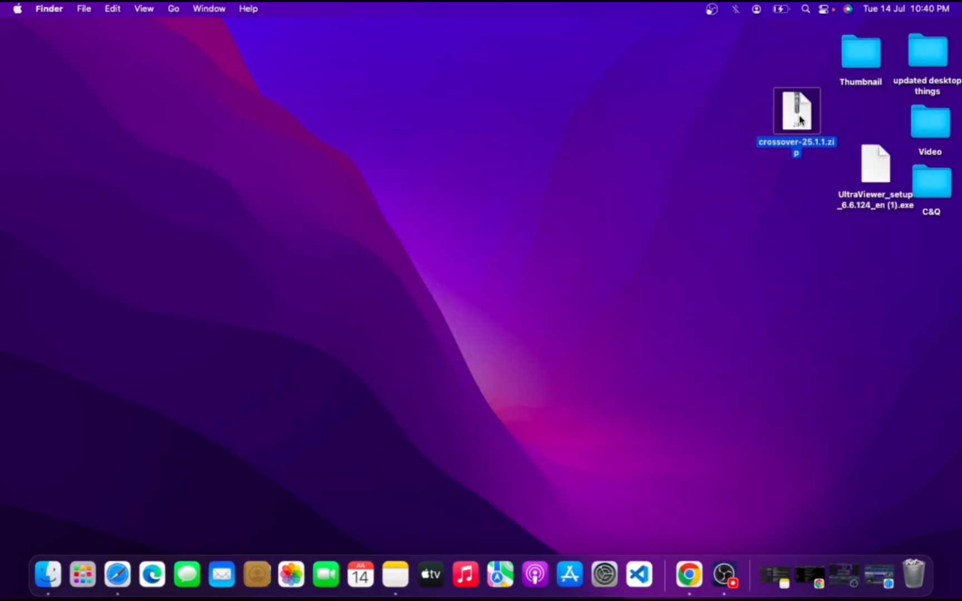
{"action": "double_click", "coordinate": [801, 120]}
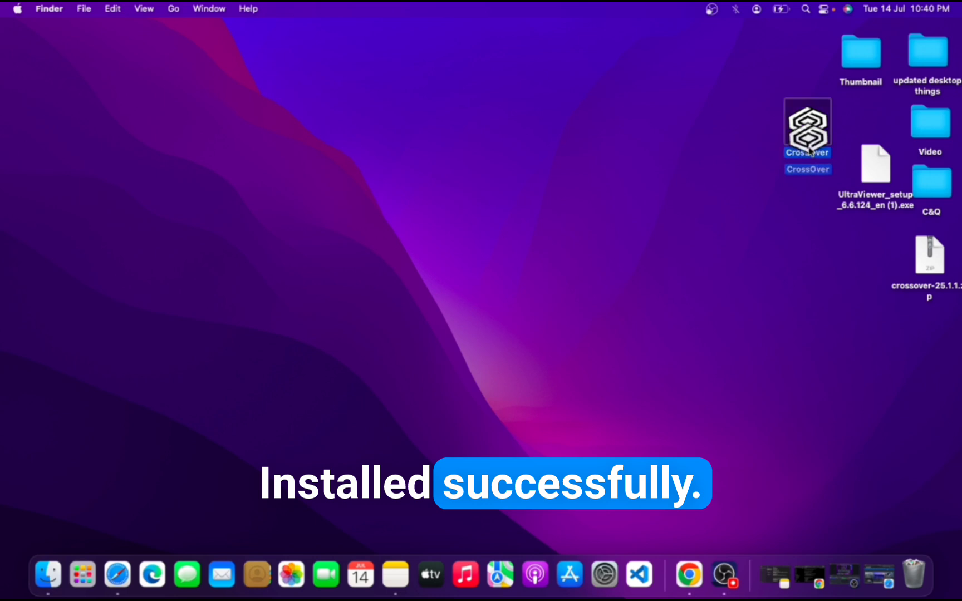
- Place the extracted CrossOver app in a free spot on the desktop and launch it, allowing it to open
{"action": "left_click_drag", "start_coordinate": [811, 151], "coordinate": [784, 75]}
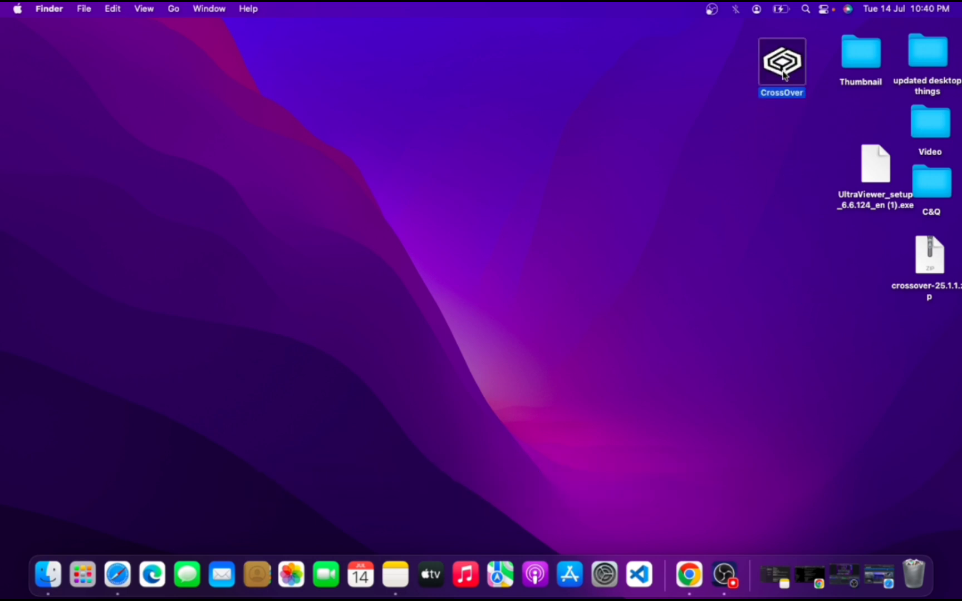
{"action": "double_click", "coordinate": [783, 64]}
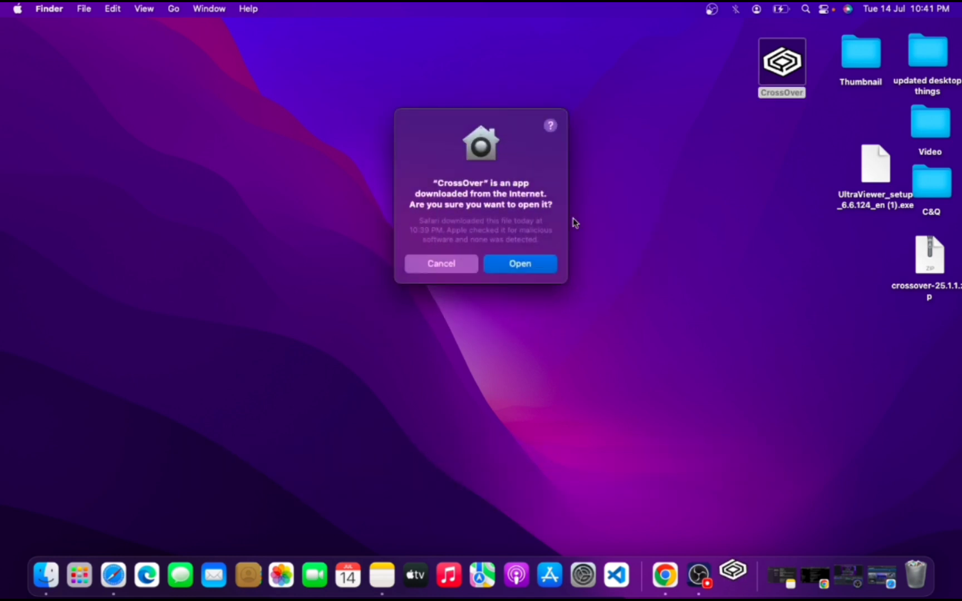
{"action": "left_click", "coordinate": [536, 264]}
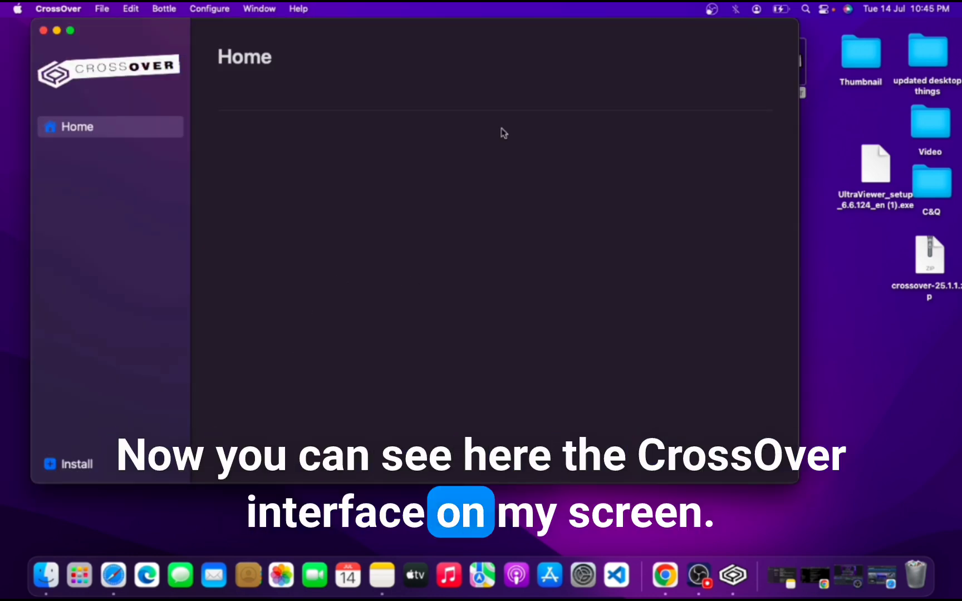
- Search CrossOver's installable Windows applications for "ultraviewer"
{"action": "left_click_drag", "start_coordinate": [328, 37], "coordinate": [379, 47]}
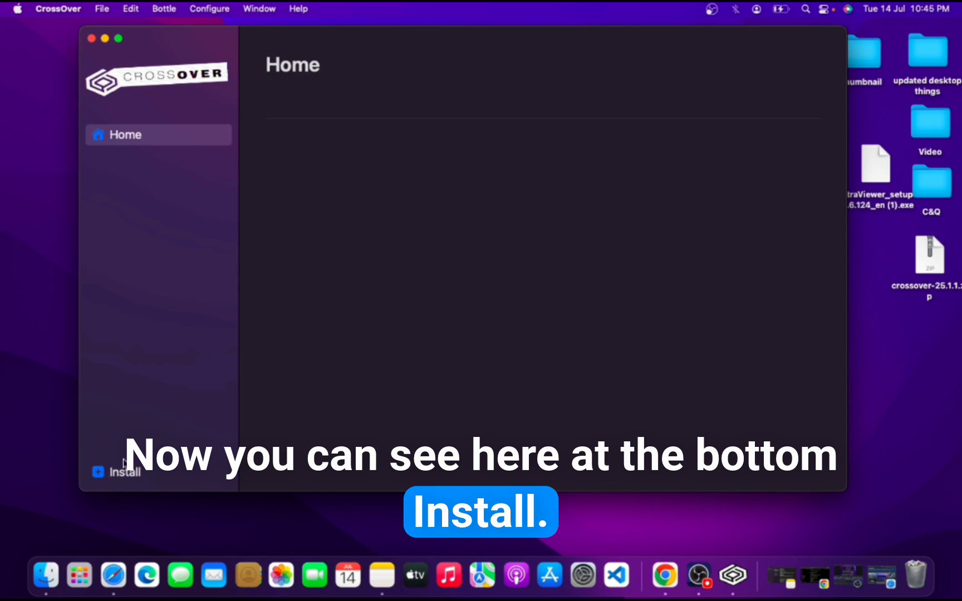
{"action": "left_click", "coordinate": [114, 473]}
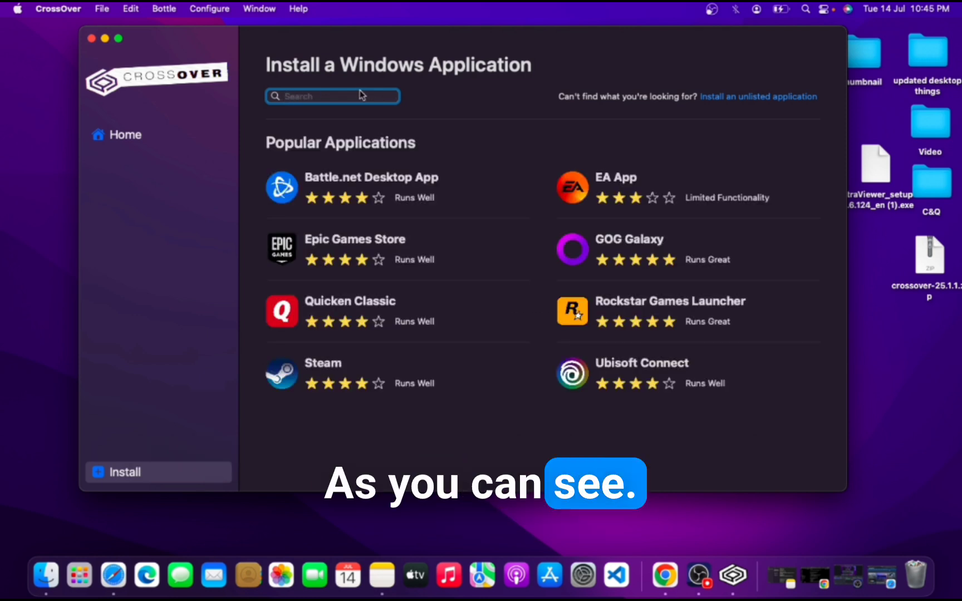
{"action": "type", "text": "ul"}
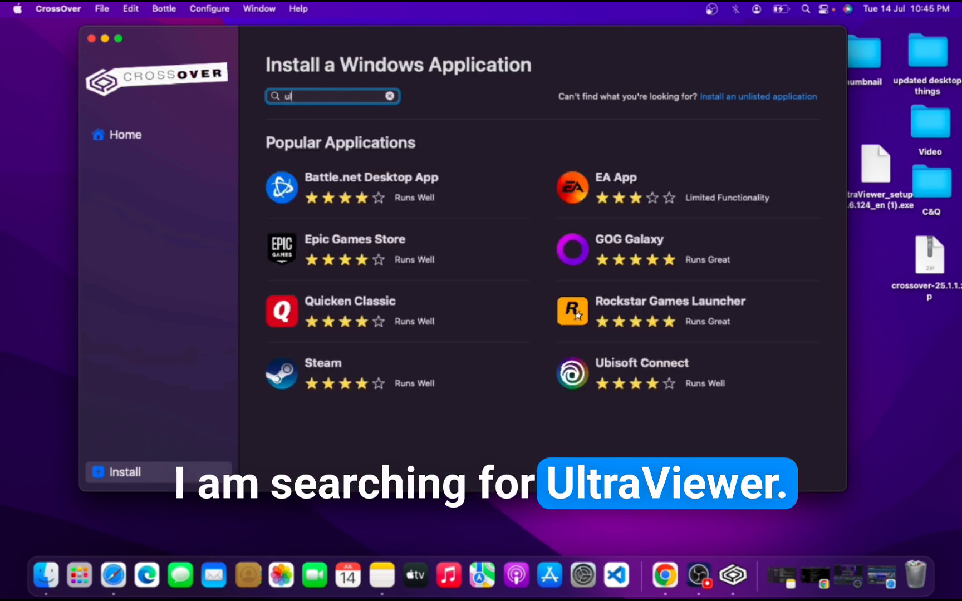
{"action": "type", "text": "tra"}
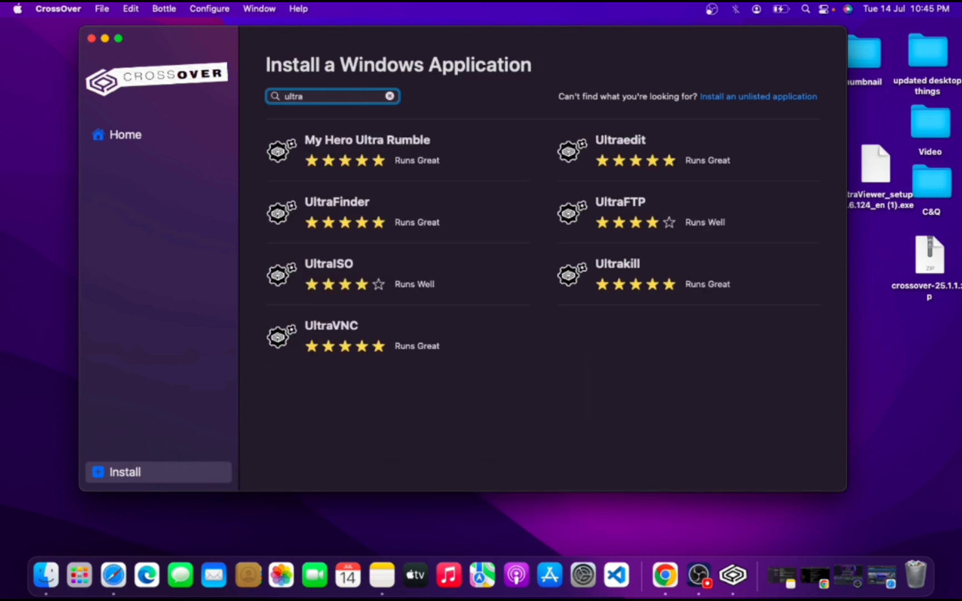
{"action": "type", "text": "viewer"}
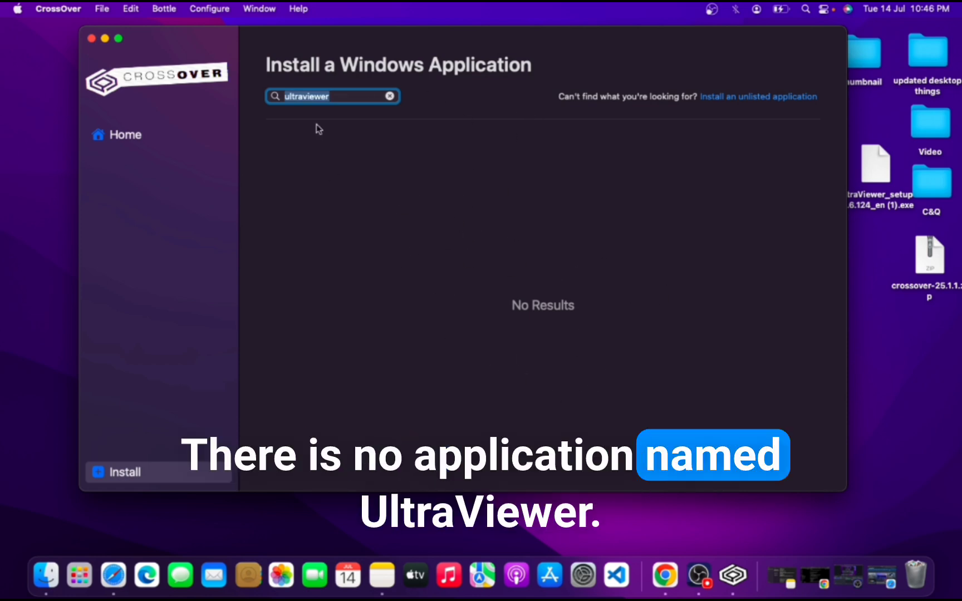
{"action": "left_click", "coordinate": [497, 232]}
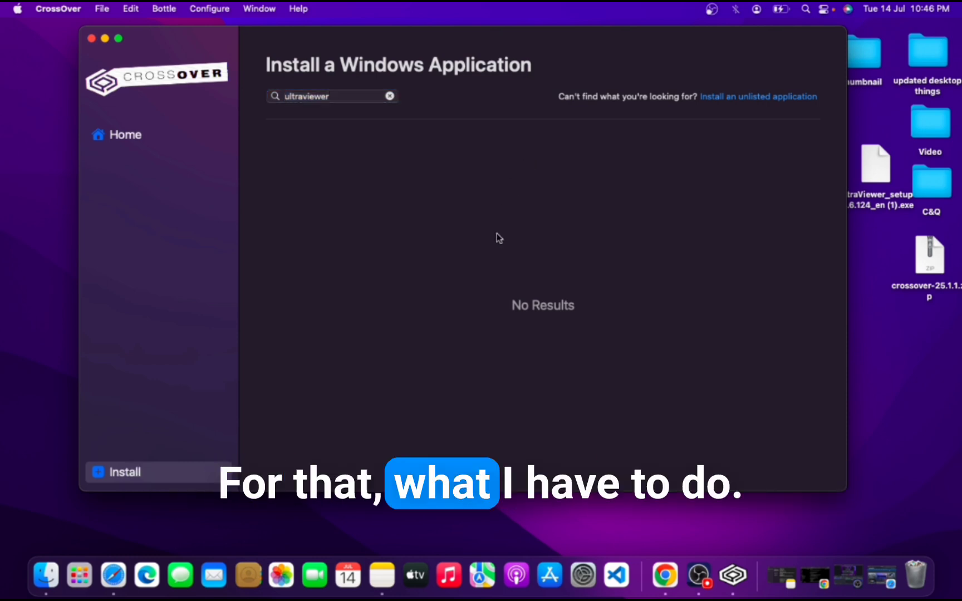
- Start installing an unlisted application in CrossOver and shift its window aside so the UltraViewer setup file on the desktop is accessible
{"action": "left_click", "coordinate": [777, 98]}
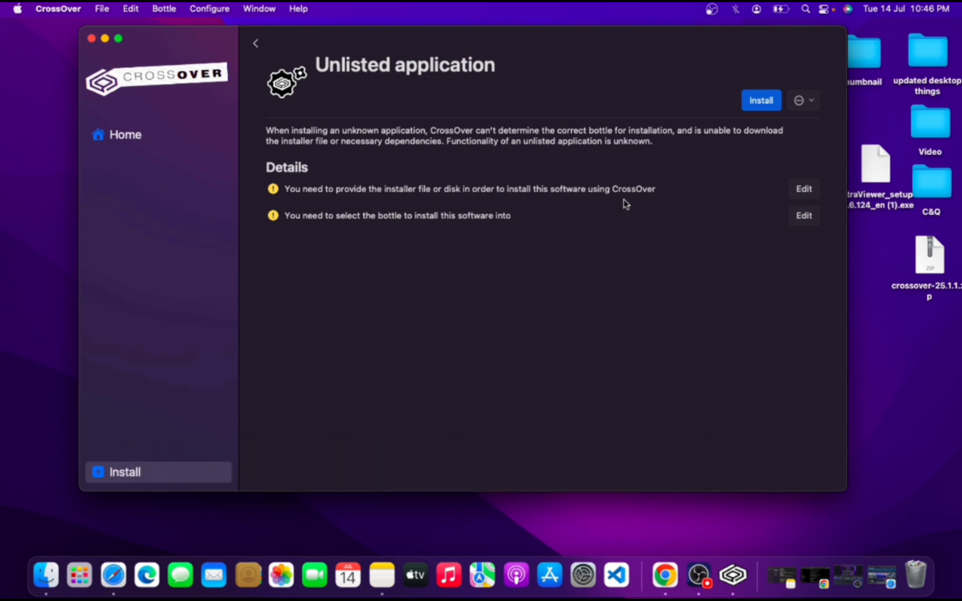
{"action": "left_click_drag", "start_coordinate": [688, 44], "coordinate": [567, 44]}
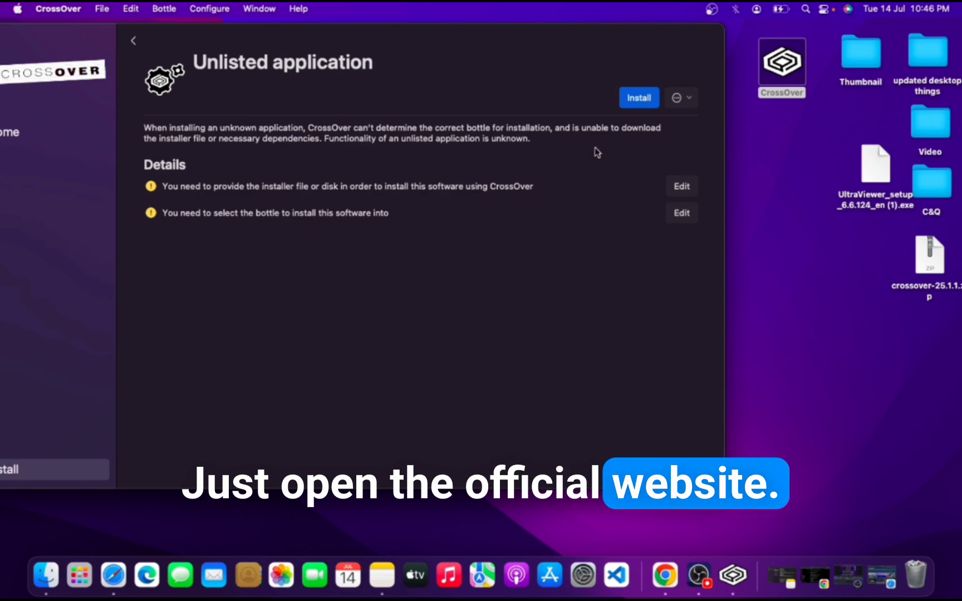
{"action": "left_click_drag", "start_coordinate": [873, 167], "coordinate": [864, 186]}
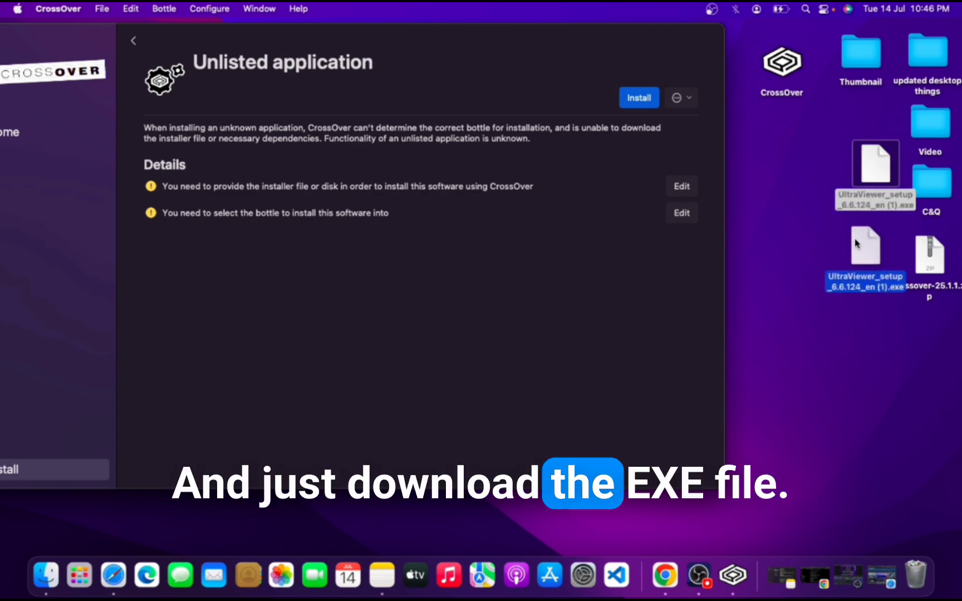
{"action": "left_click_drag", "start_coordinate": [857, 243], "coordinate": [855, 181]}
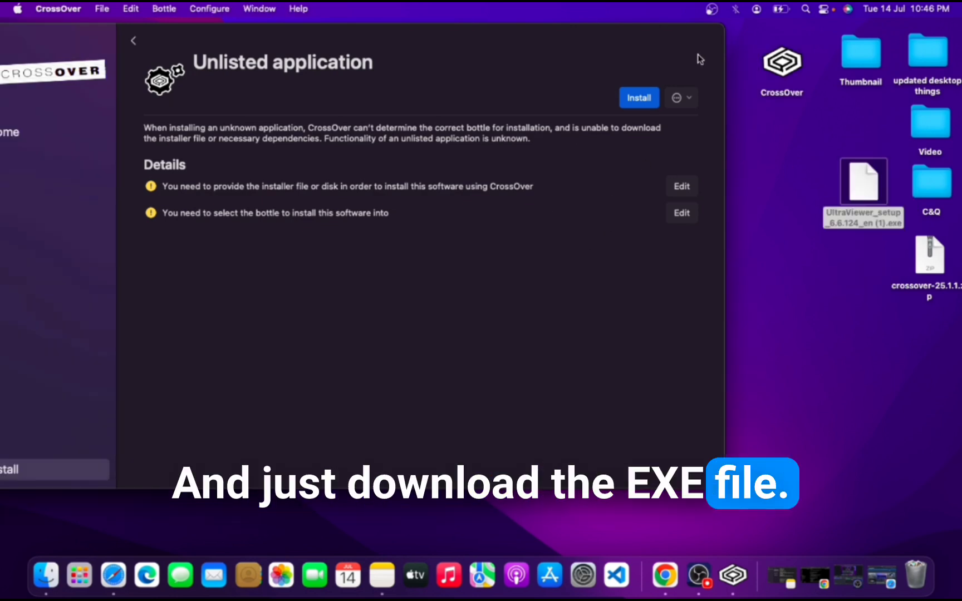
- Choose UltraViewer_setup_6.6.124_en (1).exe from the Desktop as the installer file for the unlisted application
{"action": "left_click", "coordinate": [686, 188]}
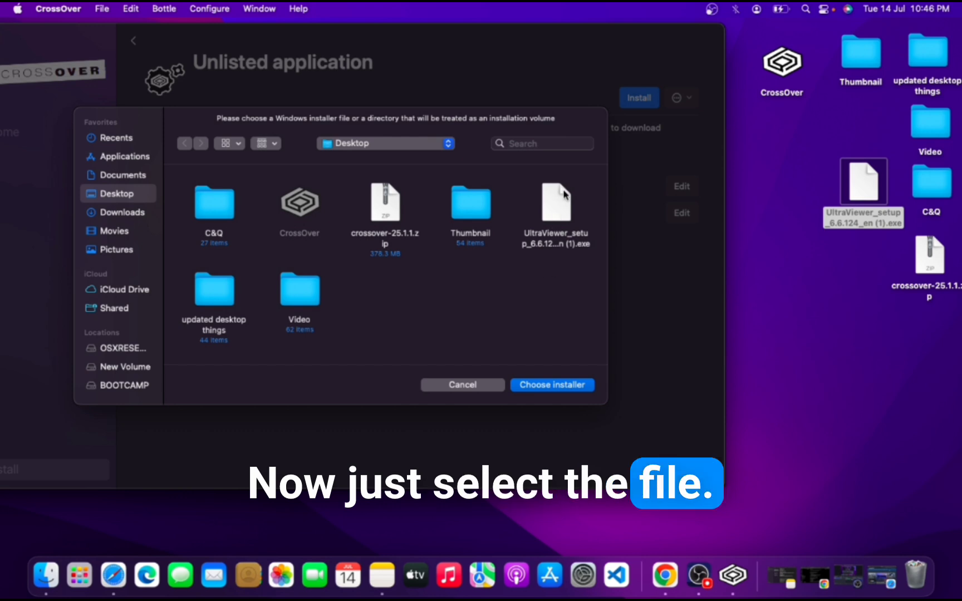
{"action": "left_click", "coordinate": [561, 196]}
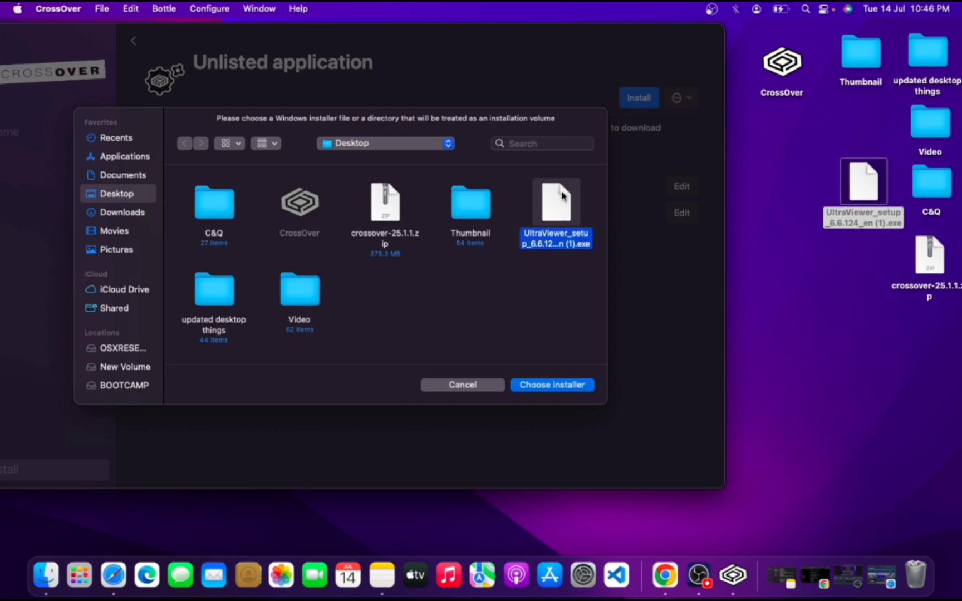
{"action": "left_click", "coordinate": [556, 386]}
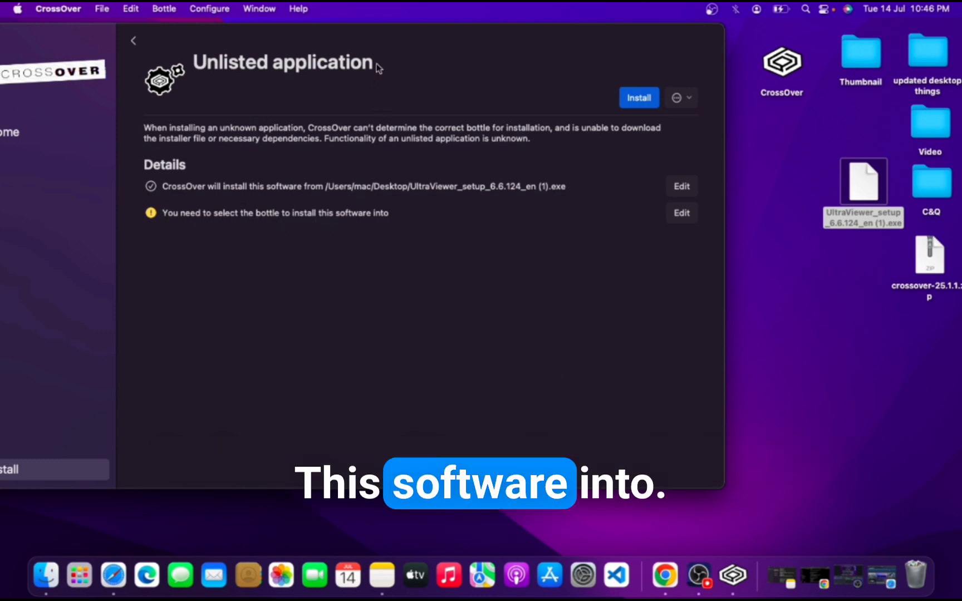
- Set the installation to use a new Windows 10 64-bit bottle named "anonymous"
{"action": "left_click_drag", "start_coordinate": [485, 45], "coordinate": [493, 36]}
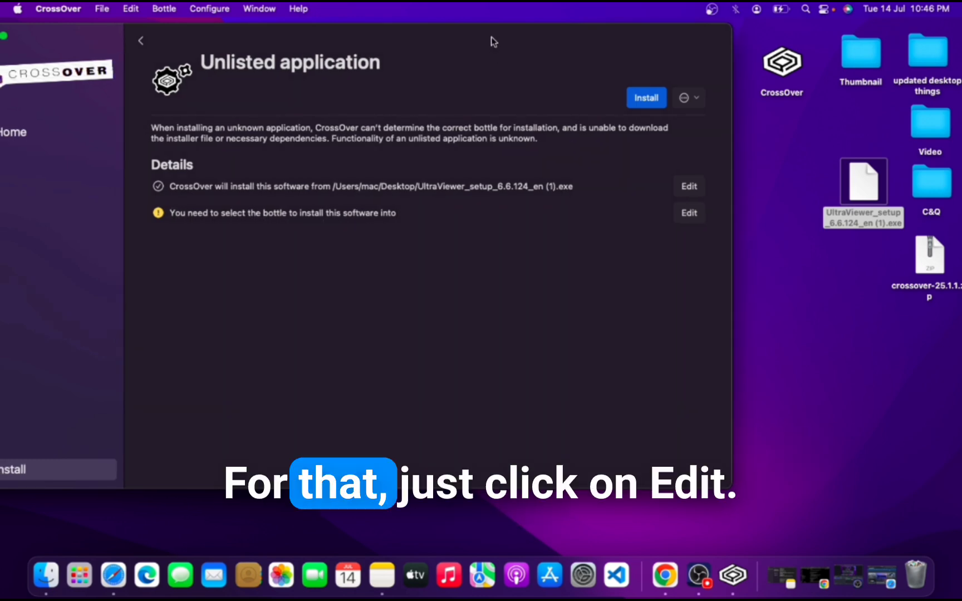
{"action": "left_click", "coordinate": [691, 215]}
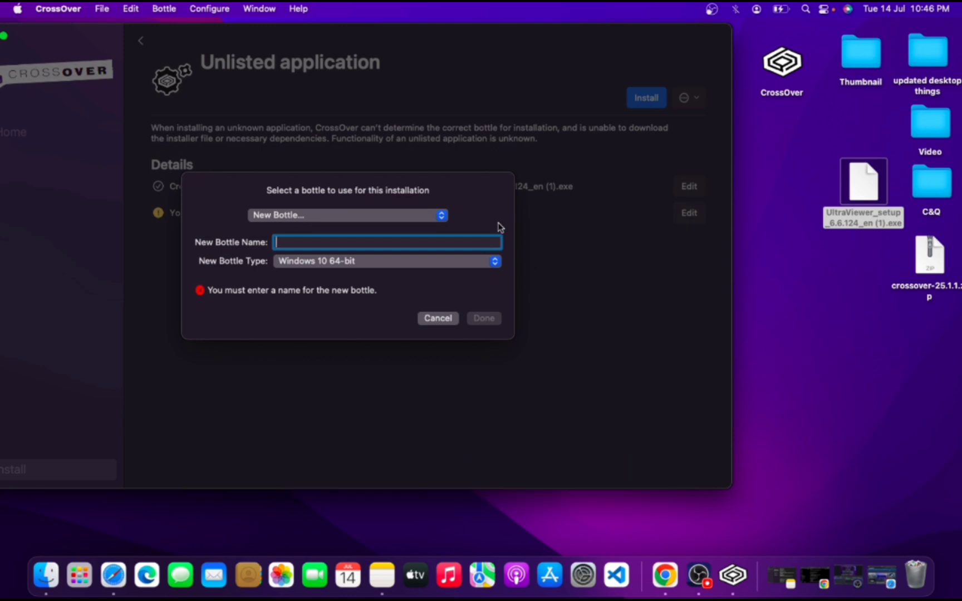
{"action": "type", "text": "anonymous"}
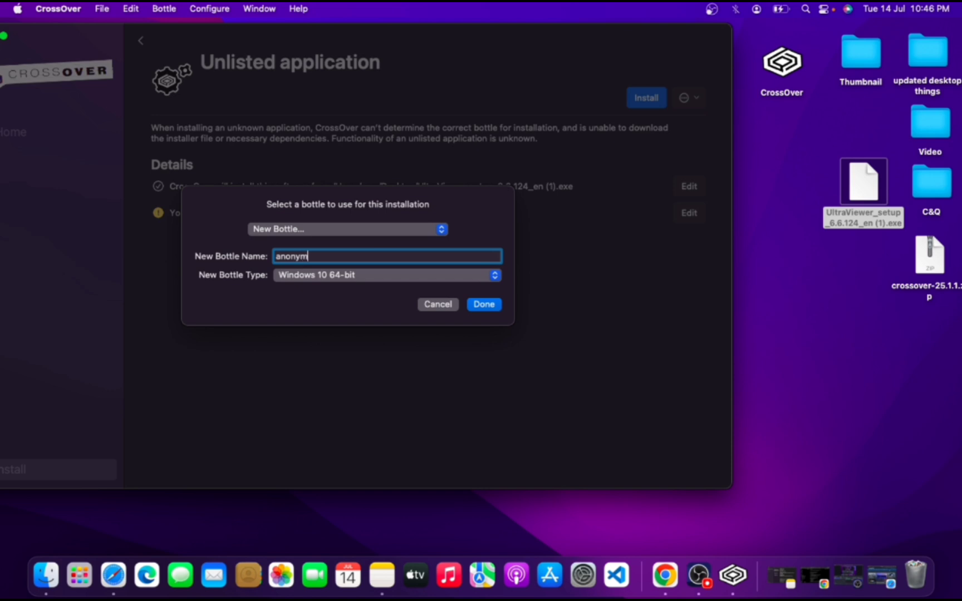
{"action": "left_click", "coordinate": [486, 308]}
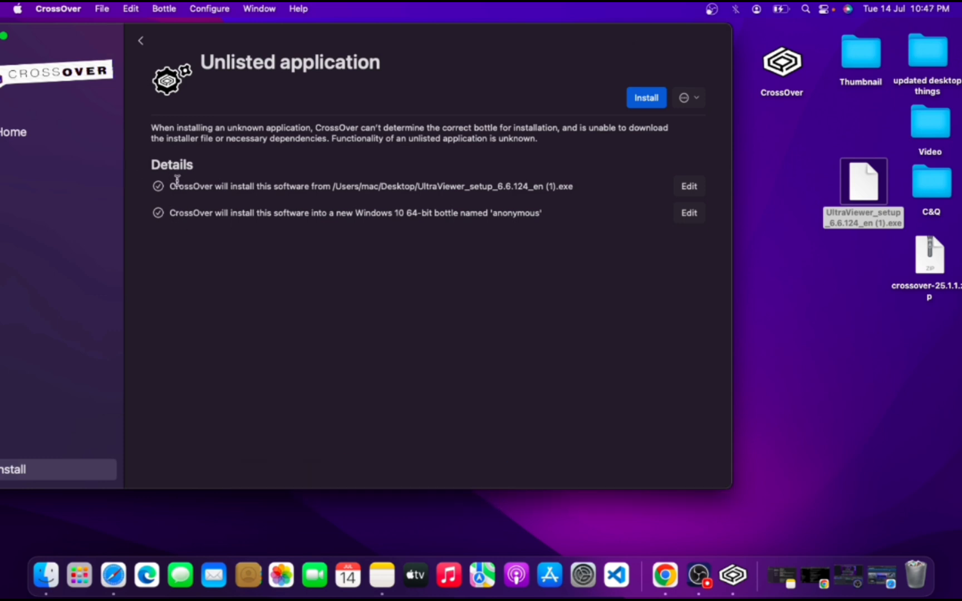
- Start the installation, move the CrossOver window fully into view, and accept the default destination folder in the UltraViewer setup
{"action": "left_click", "coordinate": [646, 98]}
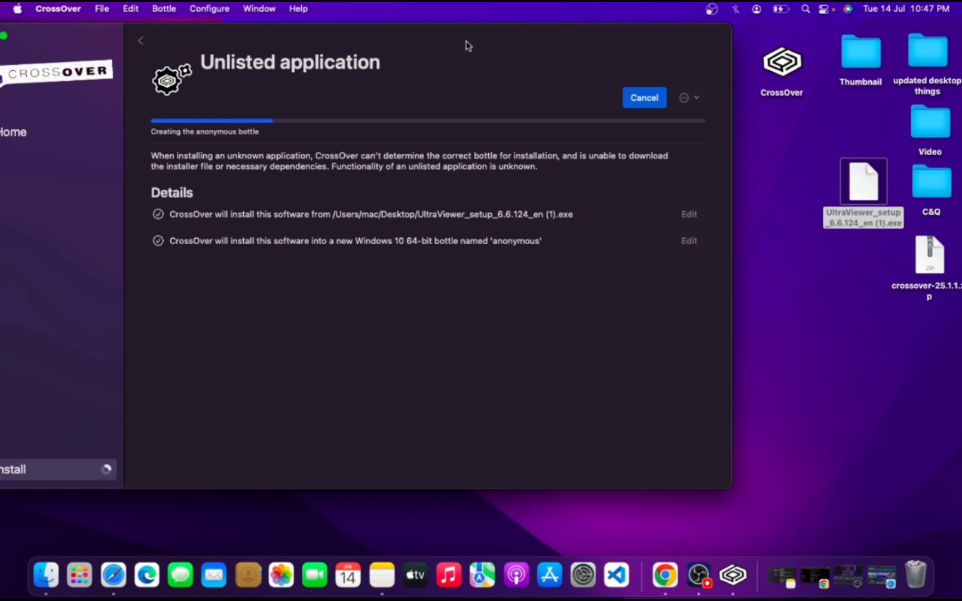
{"action": "left_click_drag", "start_coordinate": [466, 41], "coordinate": [580, 31]}
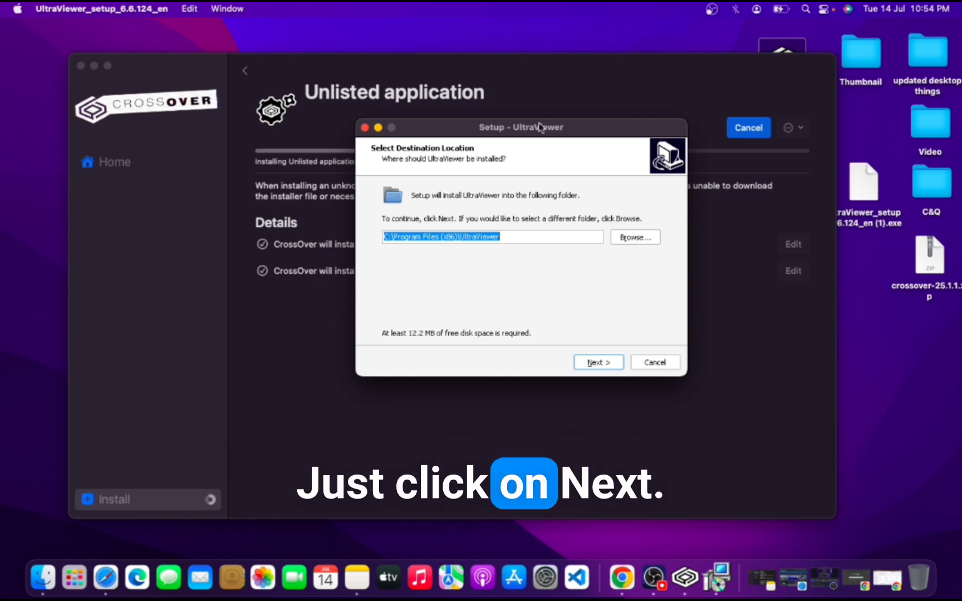
{"action": "left_click", "coordinate": [598, 362]}
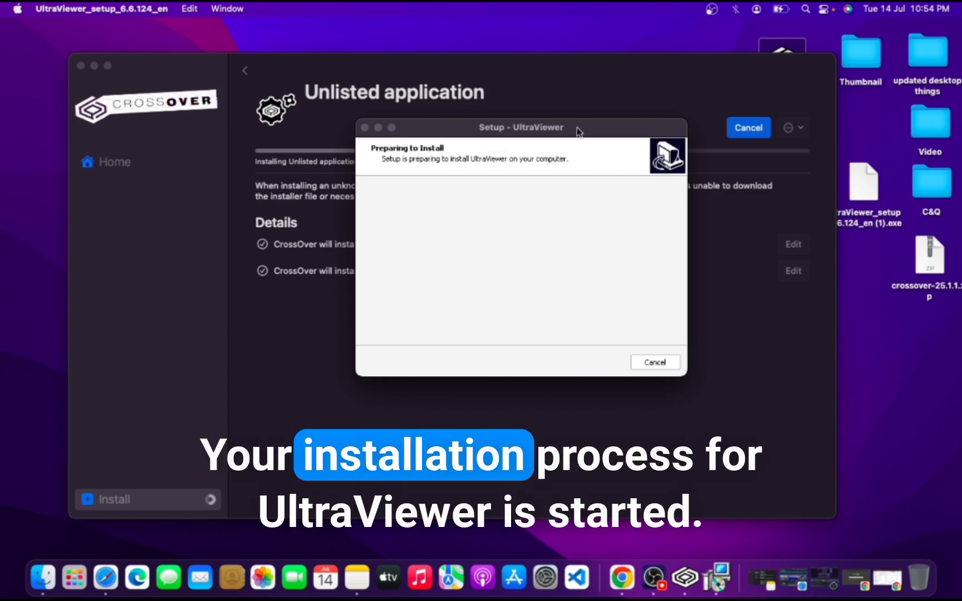